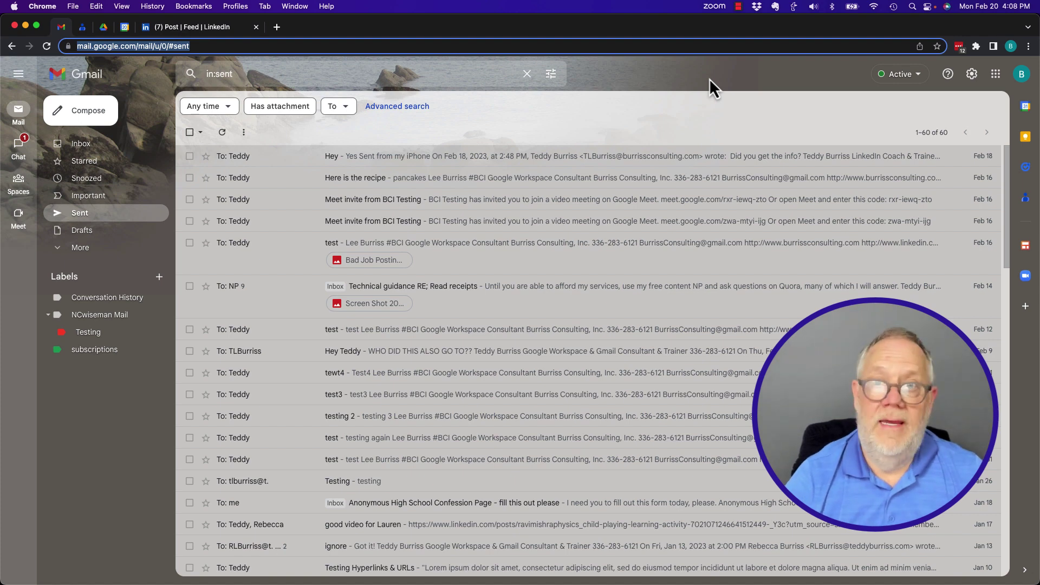
Sign out of the Gmail account and choose it again on the account chooser
{"action": "left_click", "coordinate": [1021, 73]}
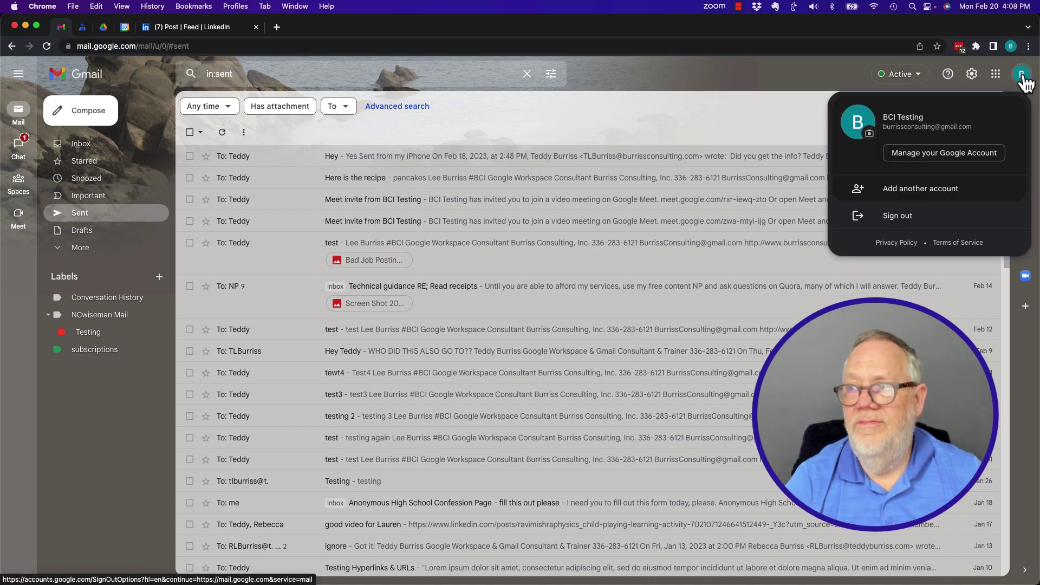
{"action": "left_click", "coordinate": [896, 216]}
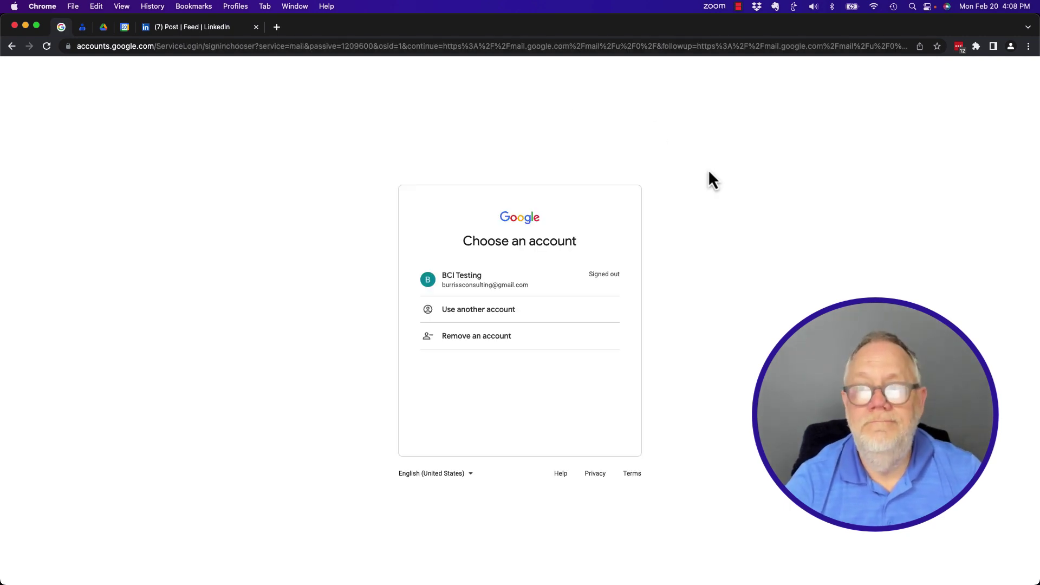
{"action": "left_click", "coordinate": [475, 282]}
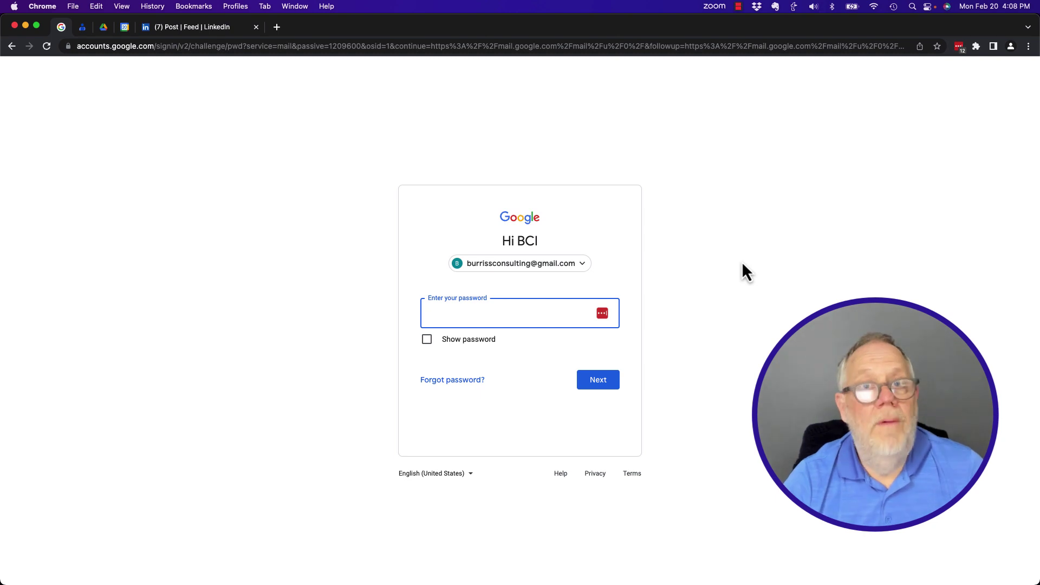
Start forgotten-password recovery and request another verification method twice
{"action": "left_click", "coordinate": [452, 380]}
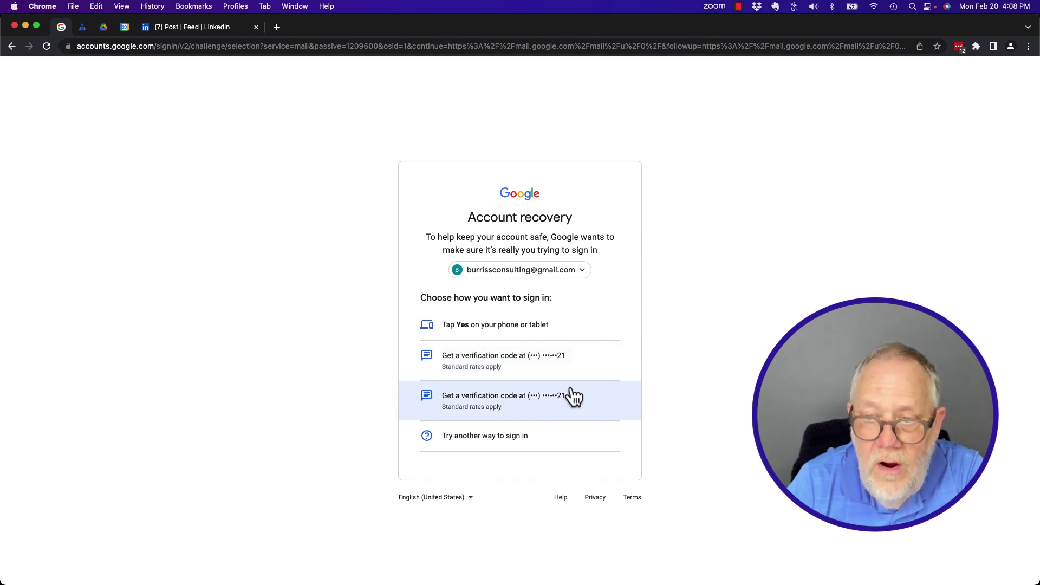
{"action": "left_click", "coordinate": [476, 439]}
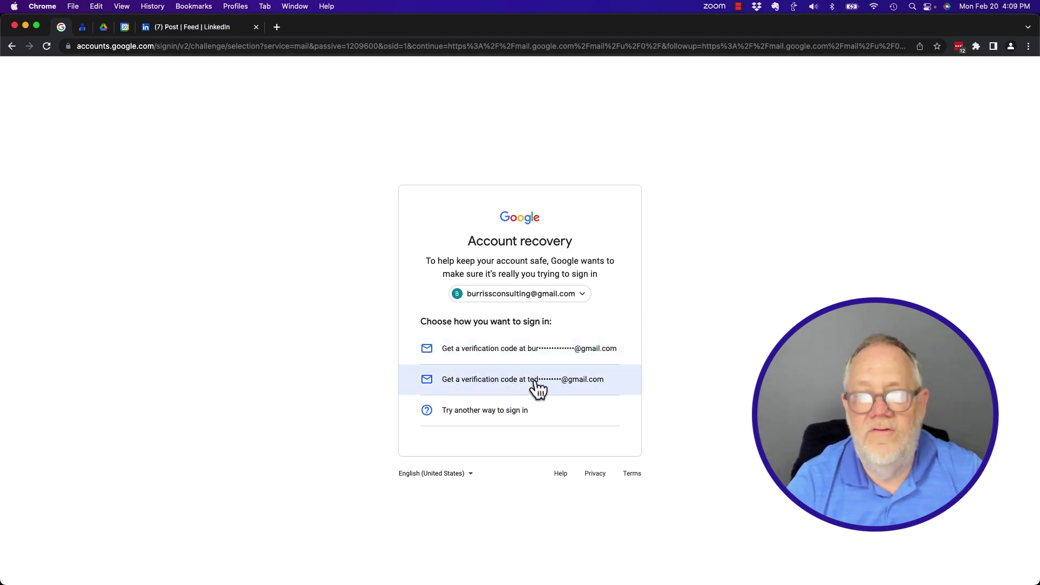
{"action": "left_click", "coordinate": [507, 411]}
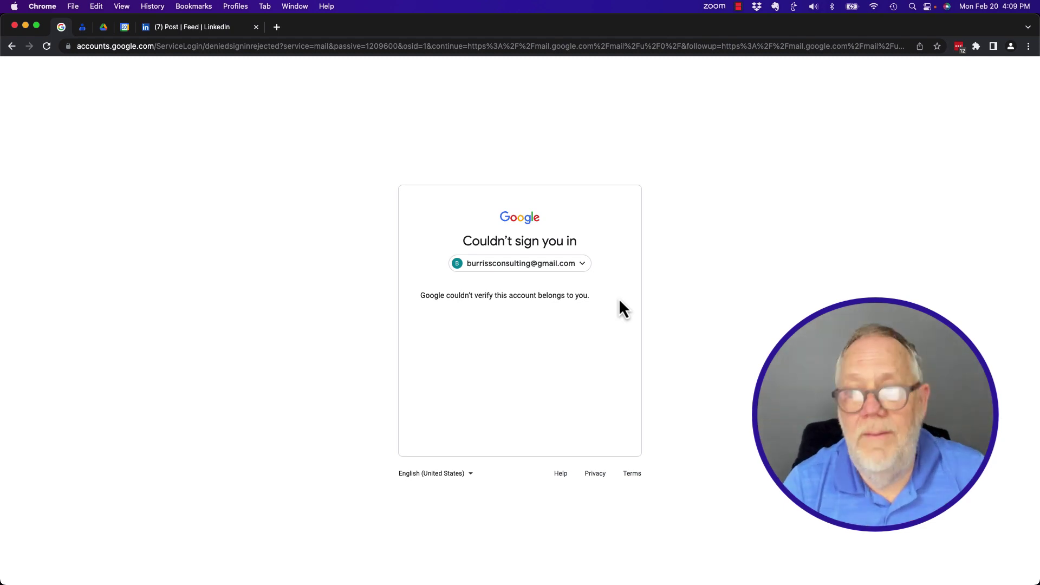
Reselect the signed-out account and restart forgotten-password recovery to reach the recovery-email code options
{"action": "left_click", "coordinate": [12, 46]}
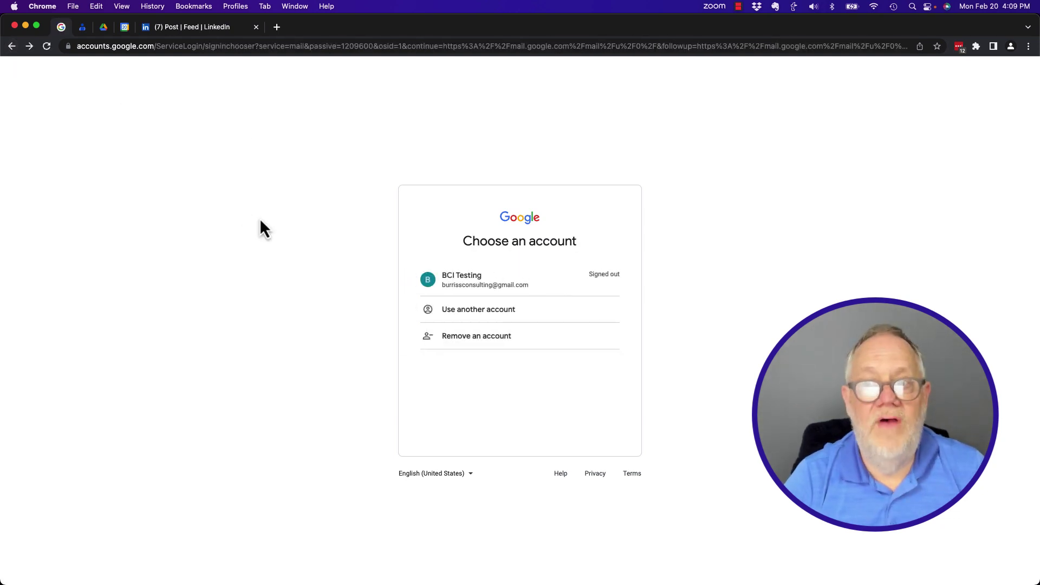
{"action": "left_click", "coordinate": [490, 286]}
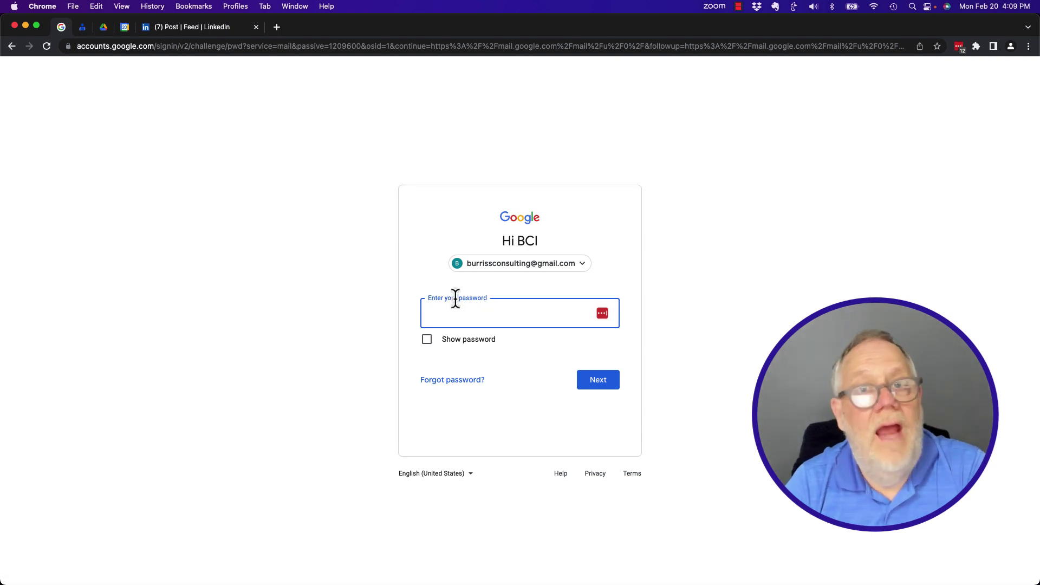
{"action": "left_click", "coordinate": [452, 379]}
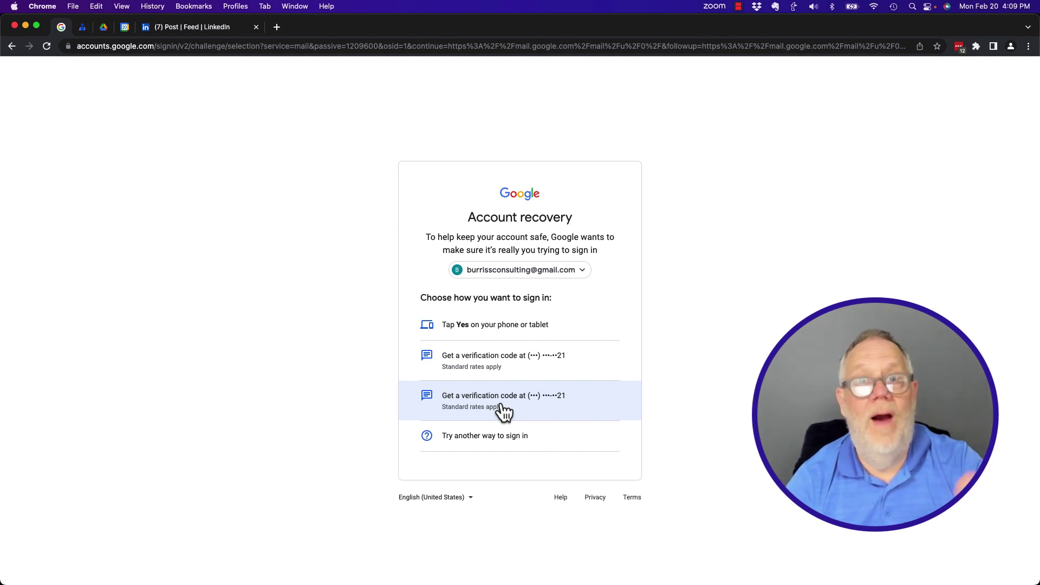
{"action": "left_click", "coordinate": [488, 443]}
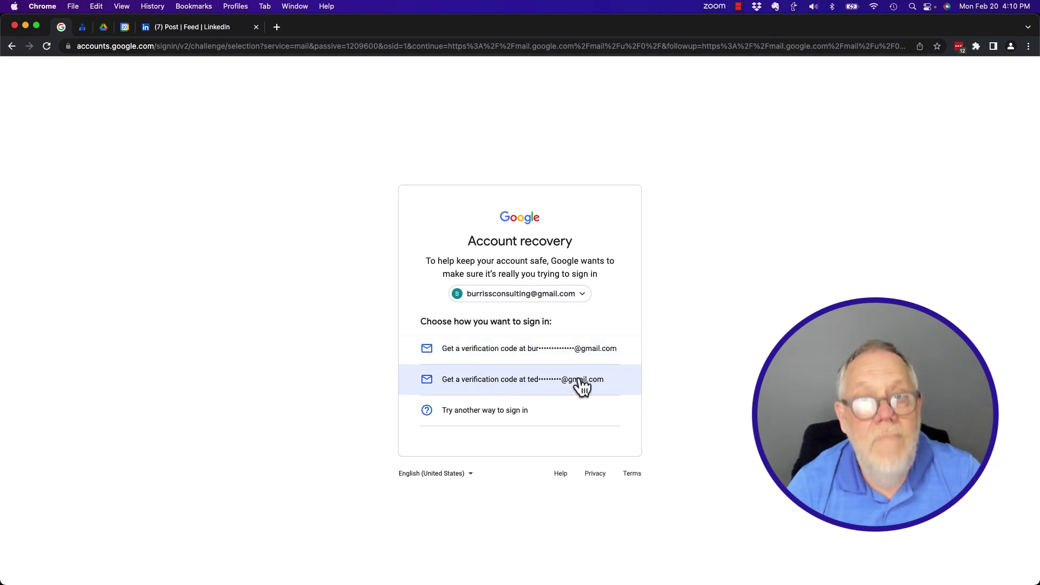
{"action": "left_click", "coordinate": [515, 416]}
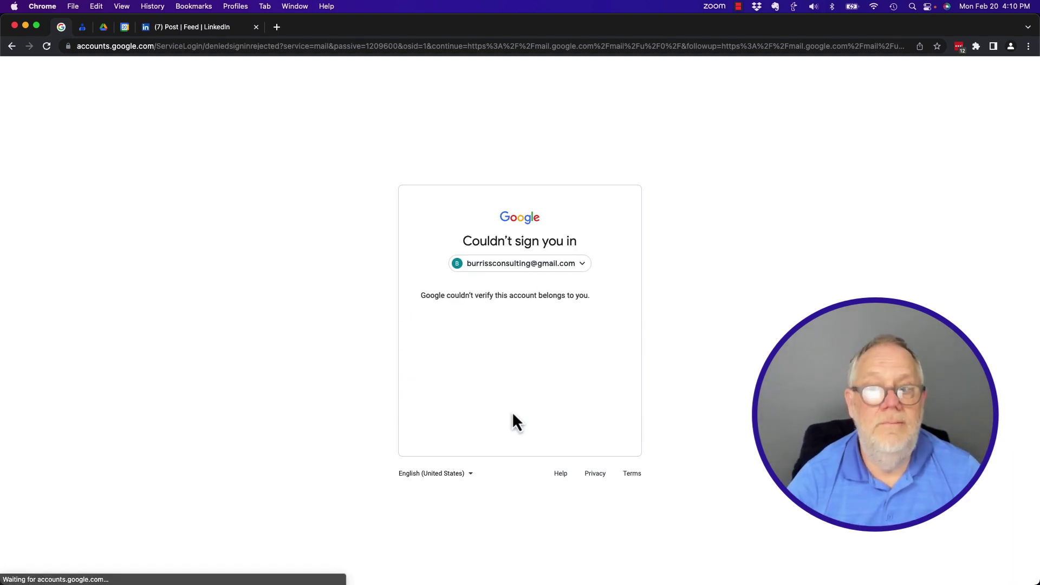